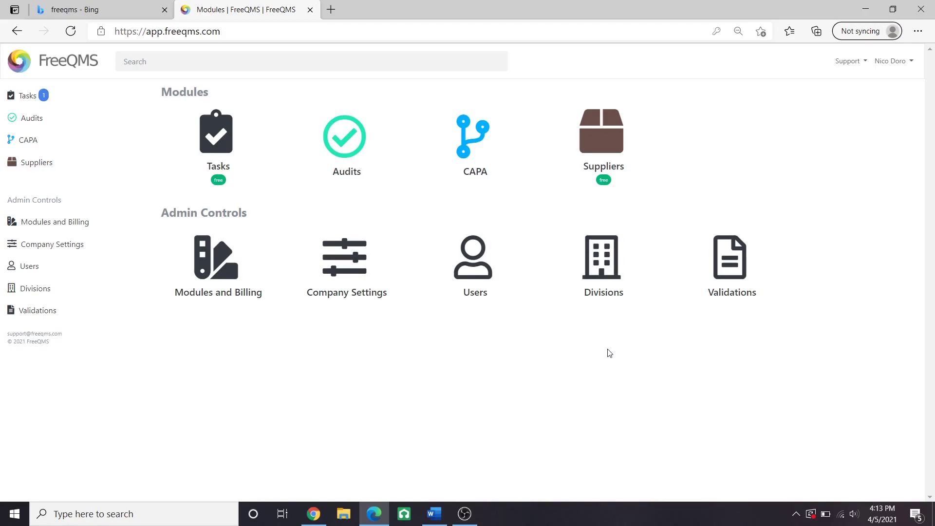
Open the Suppliers list using its tile on the Modules home page.
click(605, 147)
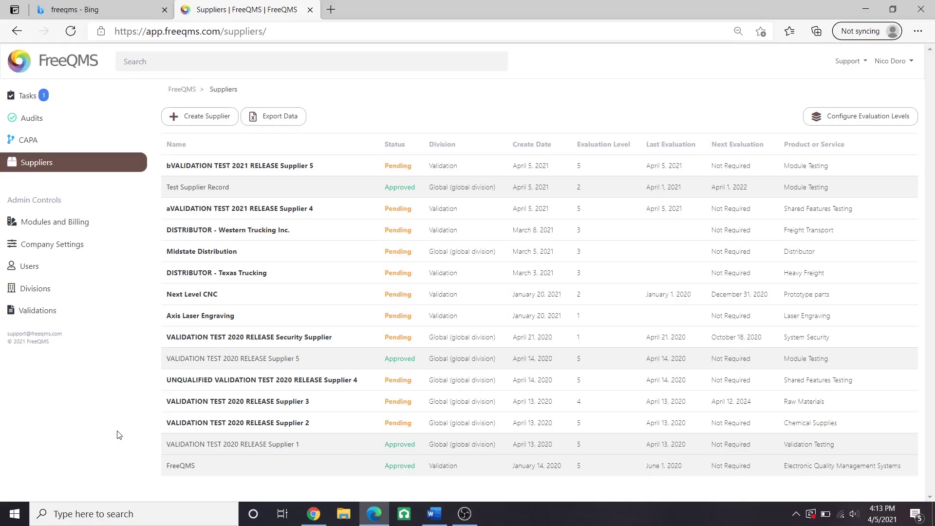
Go back to the Modules home page via the logo, then log out and sign back in.
click(62, 58)
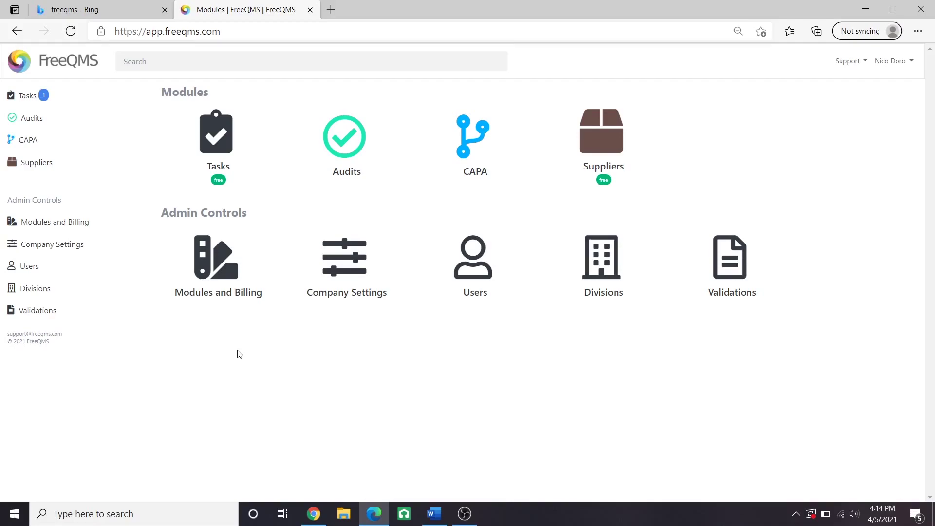
click(907, 62)
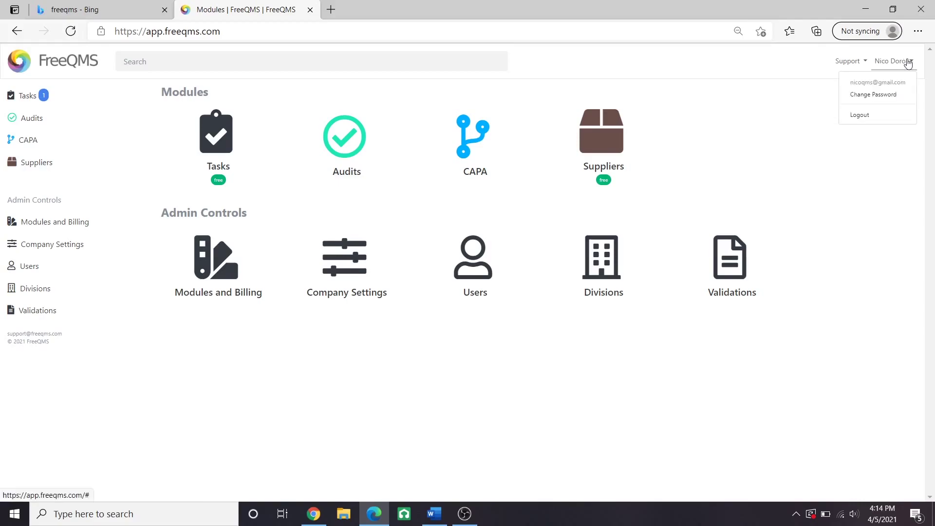
click(859, 115)
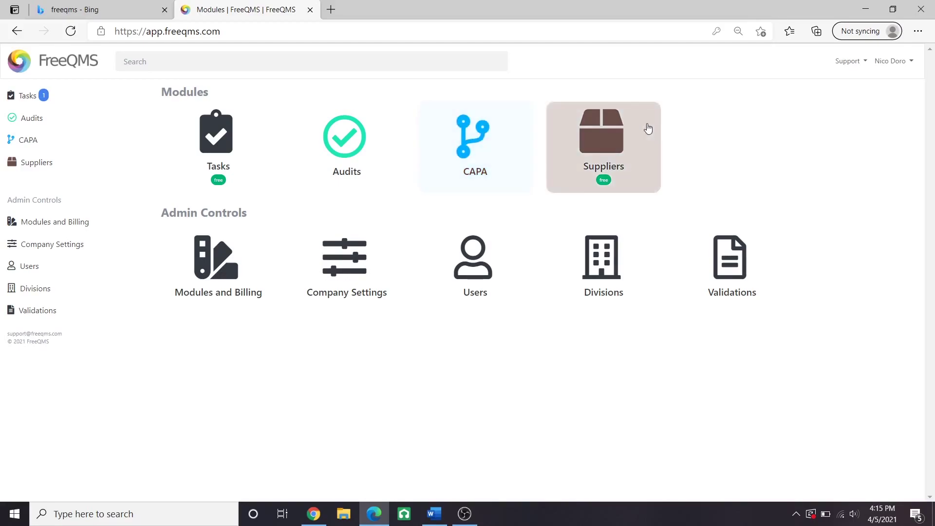
Go to Divisions and bring up an empty Create Division form.
click(611, 272)
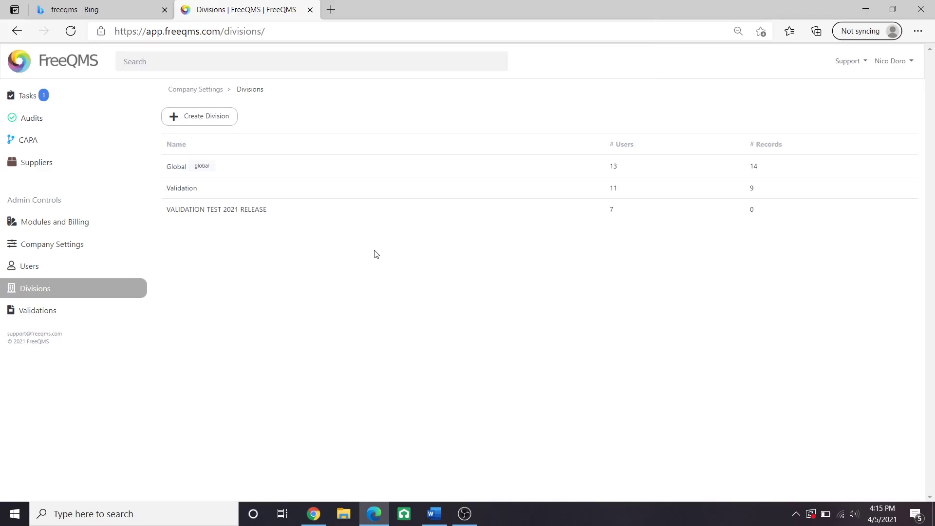
click(219, 120)
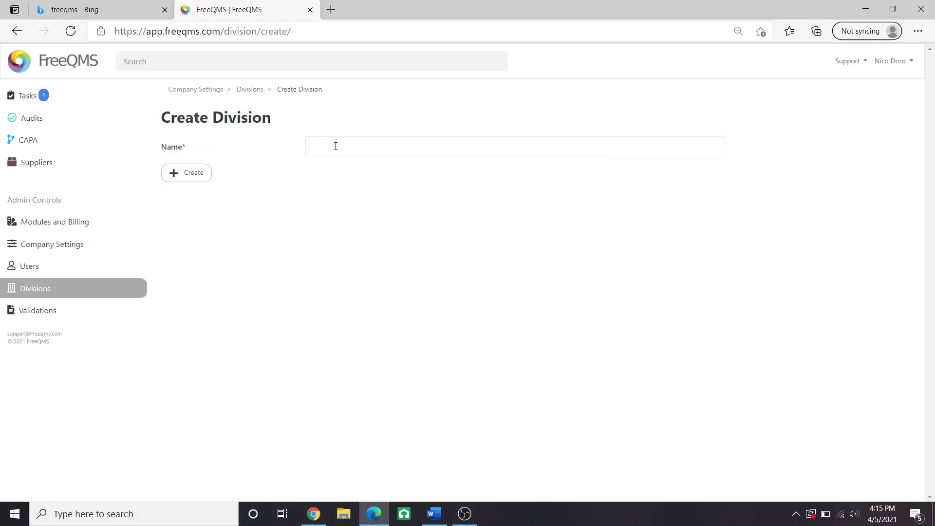
Create a new division named Sandbox.
click(336, 146)
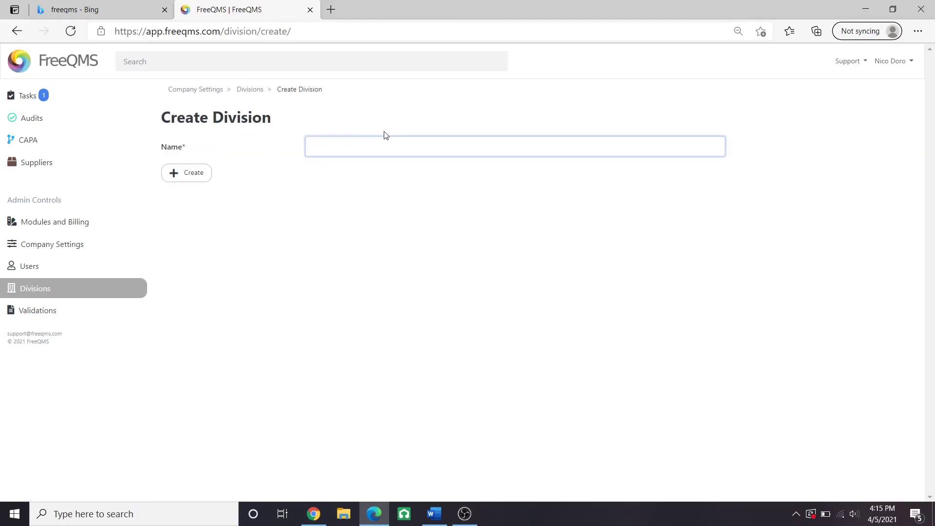
text(Sandbox)
click(194, 173)
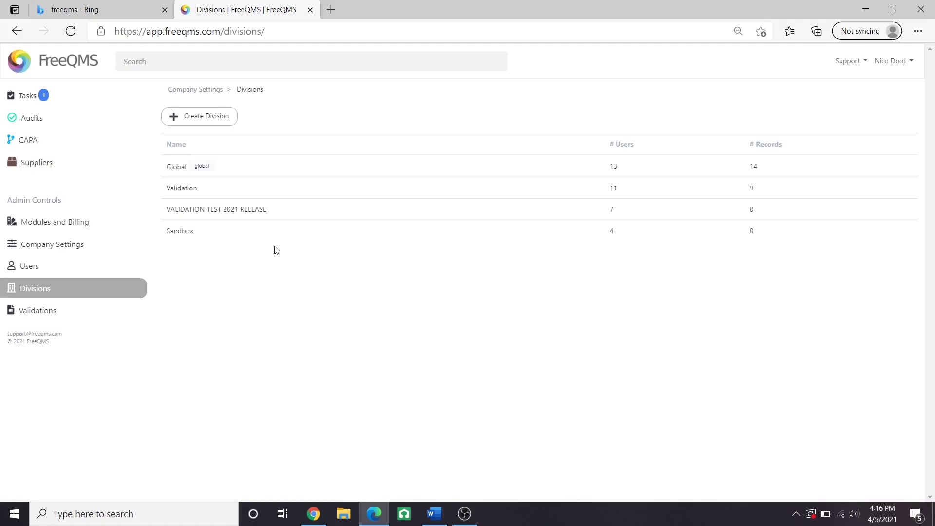
click(29, 266)
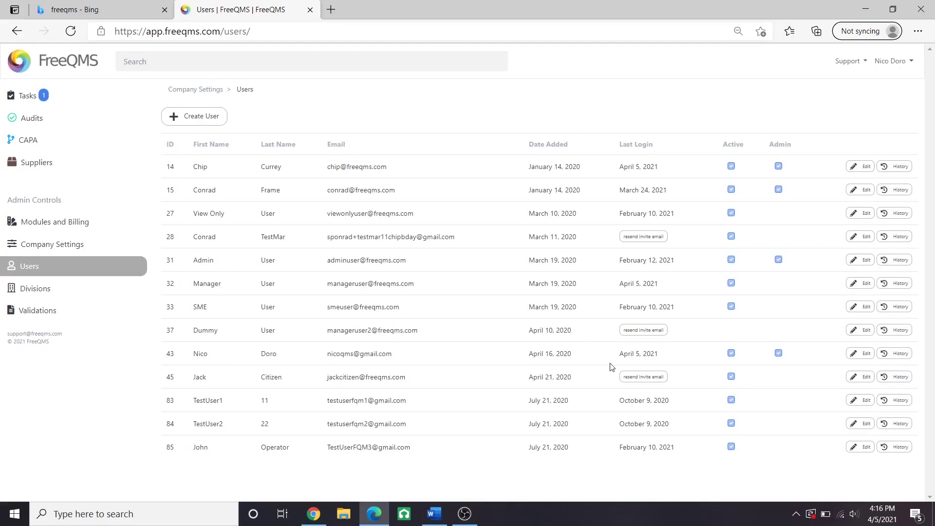
click(859, 355)
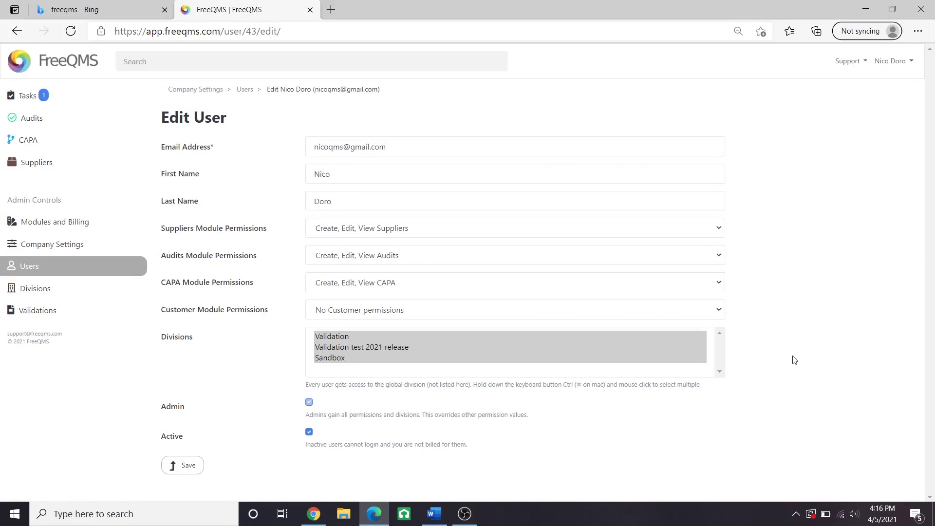
click(327, 348)
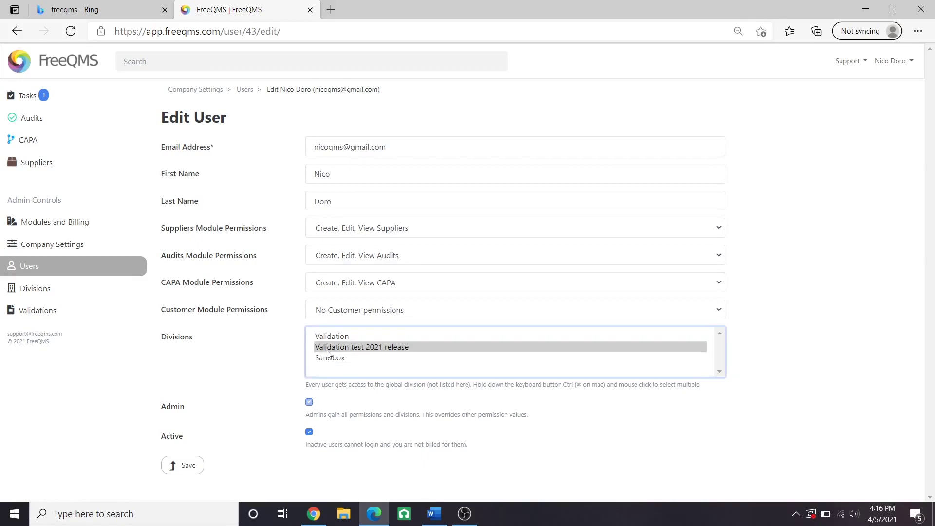
click(334, 358)
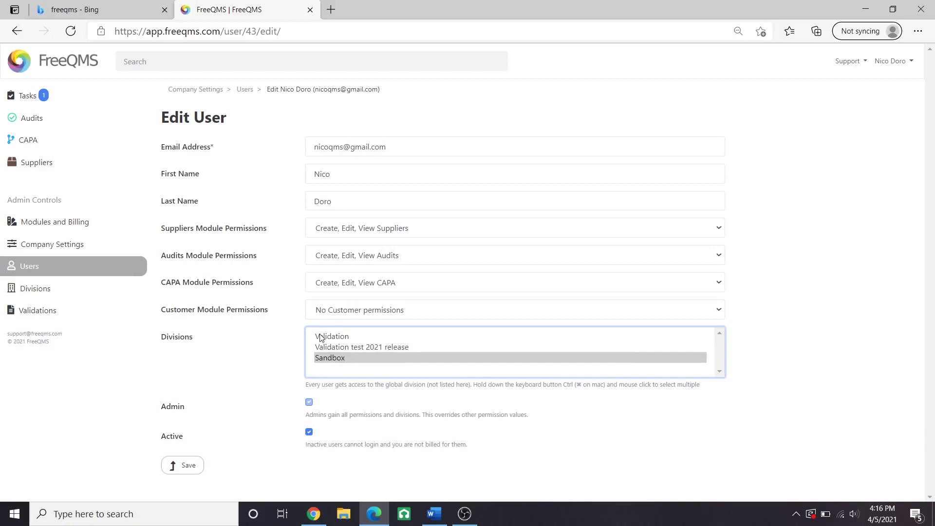
drag(322, 337, 326, 361)
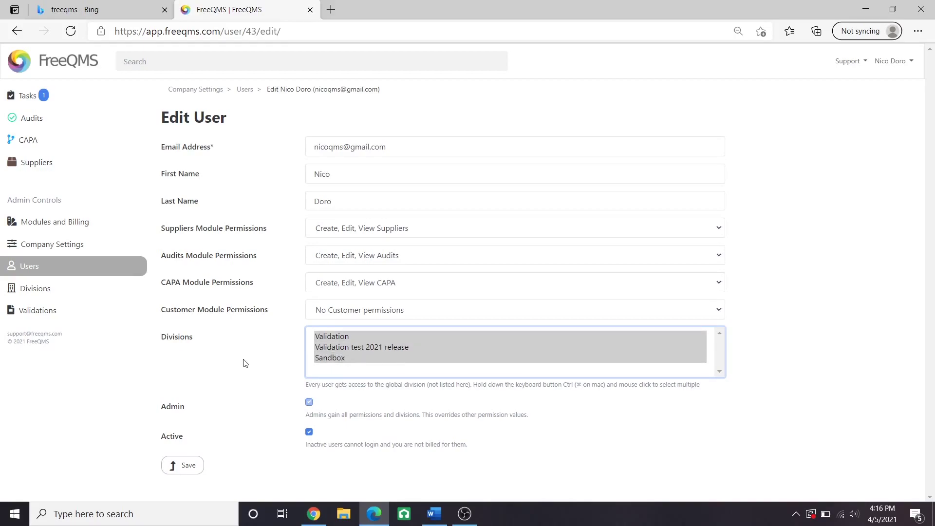
click(180, 463)
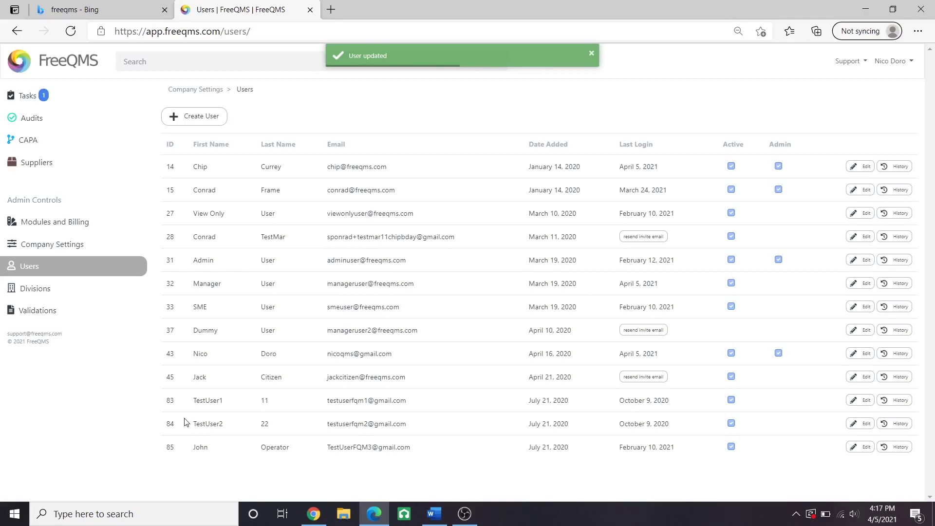
Start a new supplier named DivisionTest, with N/A website and product/service.
click(37, 163)
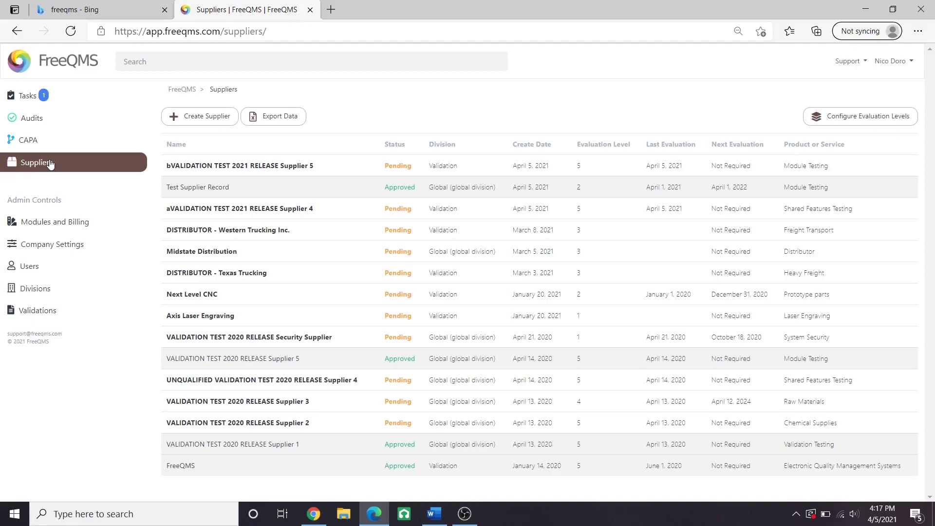
click(200, 116)
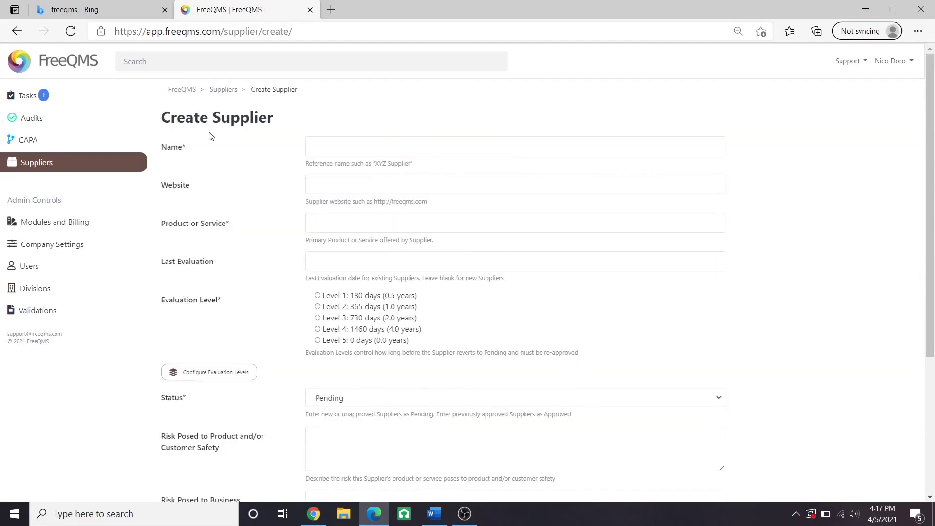
click(353, 146)
text(Di)
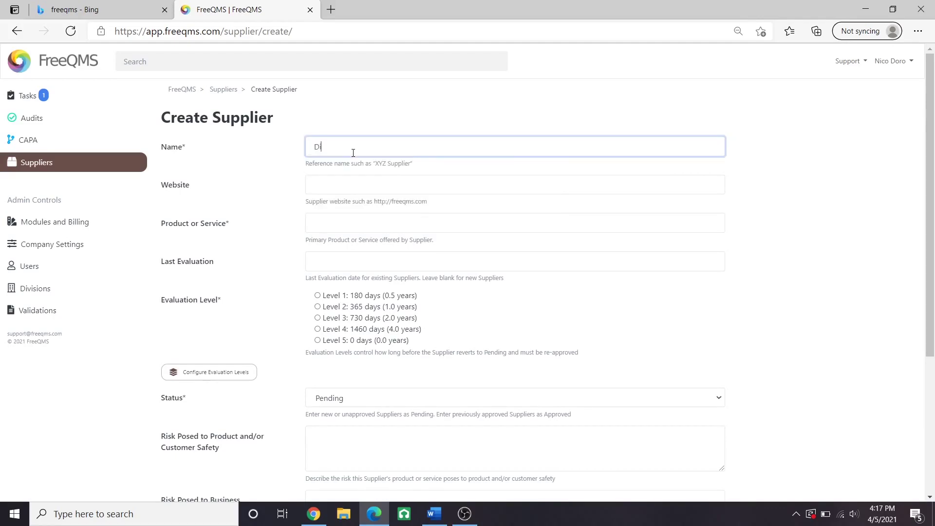
text(visionTest)
key(Tab)
text(DivisionTest.example)
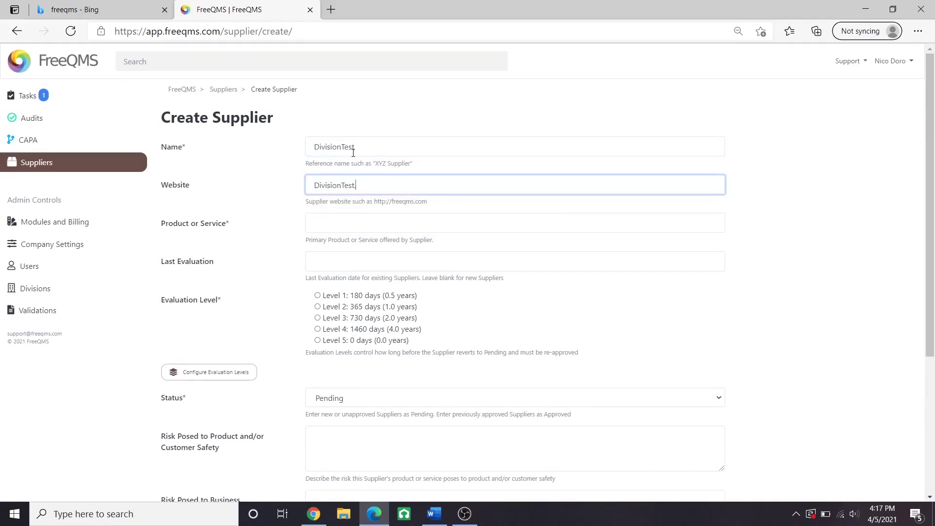
key(Tab)
text(N/A)
key(Tab)
Set Level 1 evaluation, N/A risks and notes, and Sandbox division, then create the supplier.
click(318, 295)
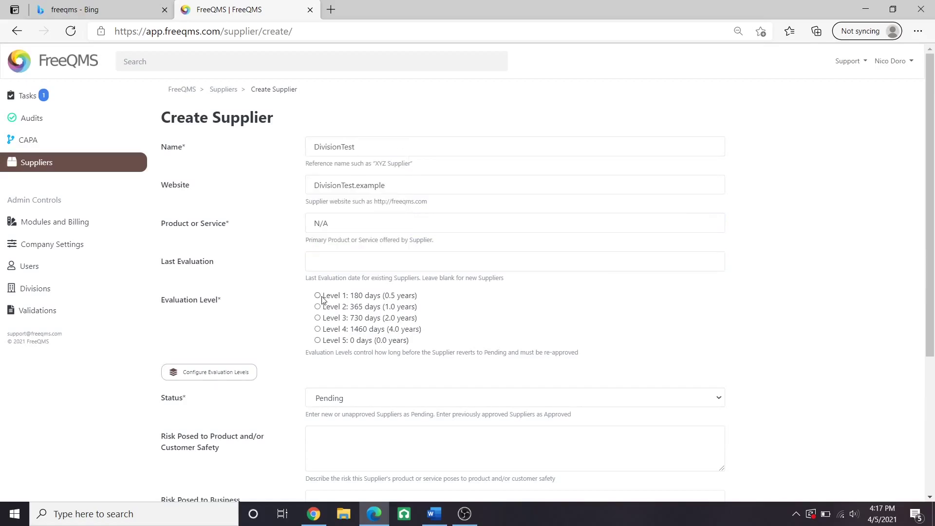
scroll(361, 267, down, 2)
scroll(361, 266, down, 1)
click(361, 235)
text(N/A)
key(Tab)
text(N/A)
key(Tab)
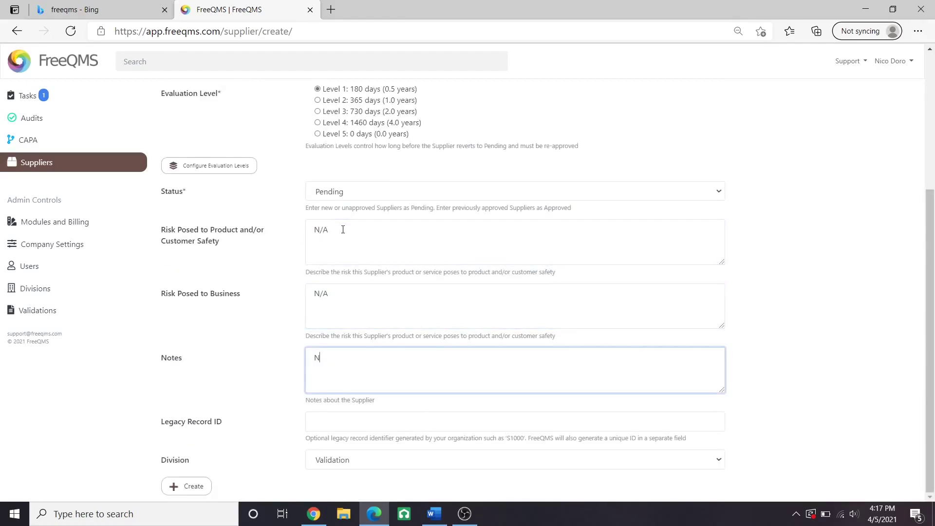
text(/A)
click(428, 458)
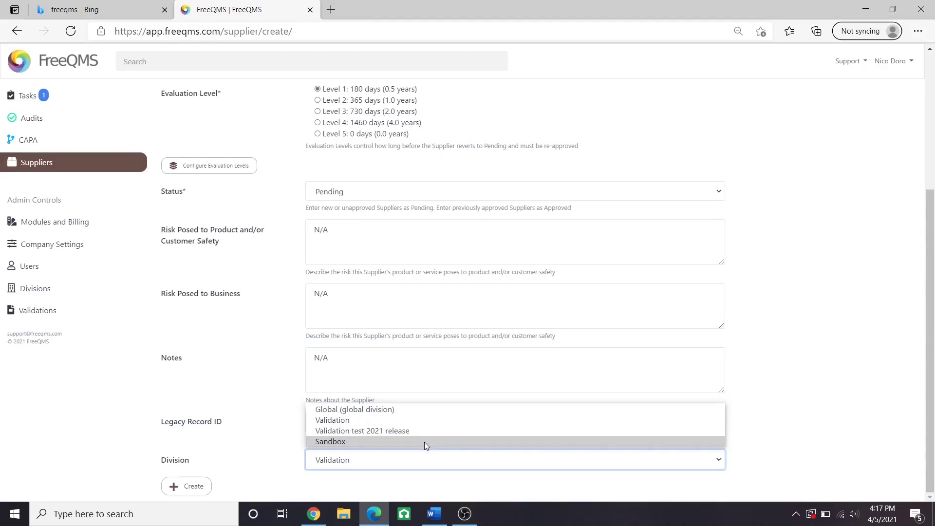
click(424, 442)
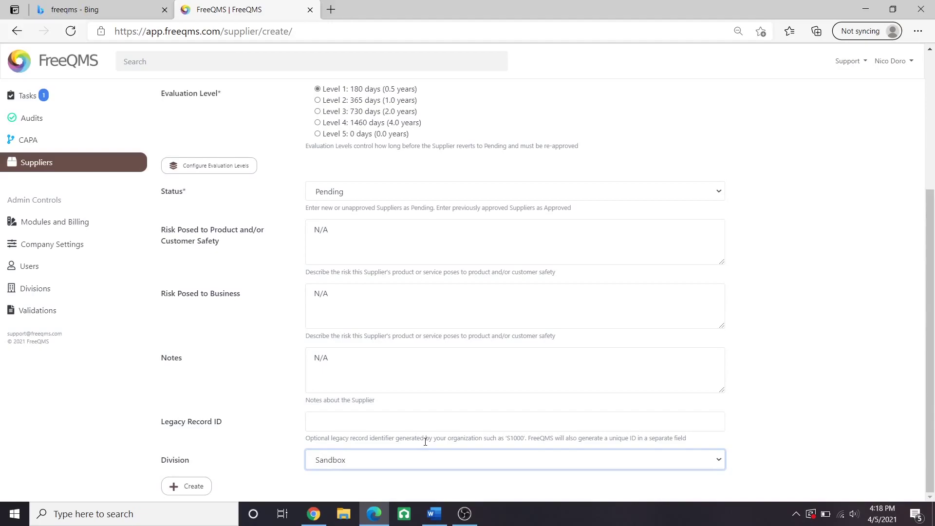
click(194, 486)
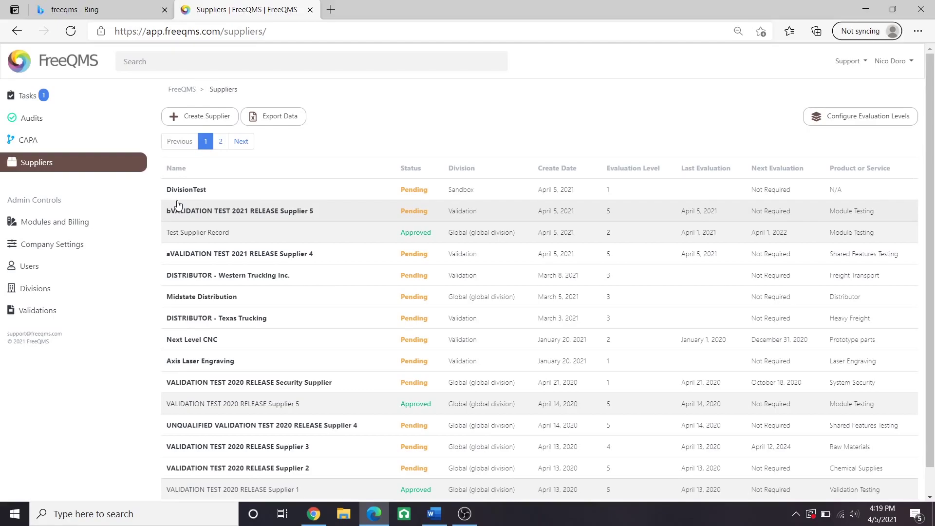
scroll(177, 204, down, 1)
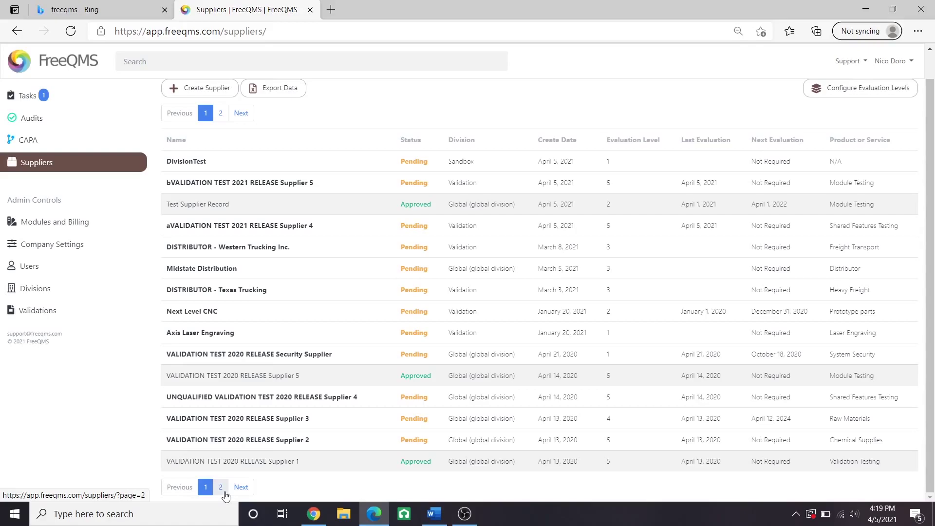
Reload page 1 of Suppliers, confirming DivisionTest is listed as Pending in Sandbox.
click(205, 487)
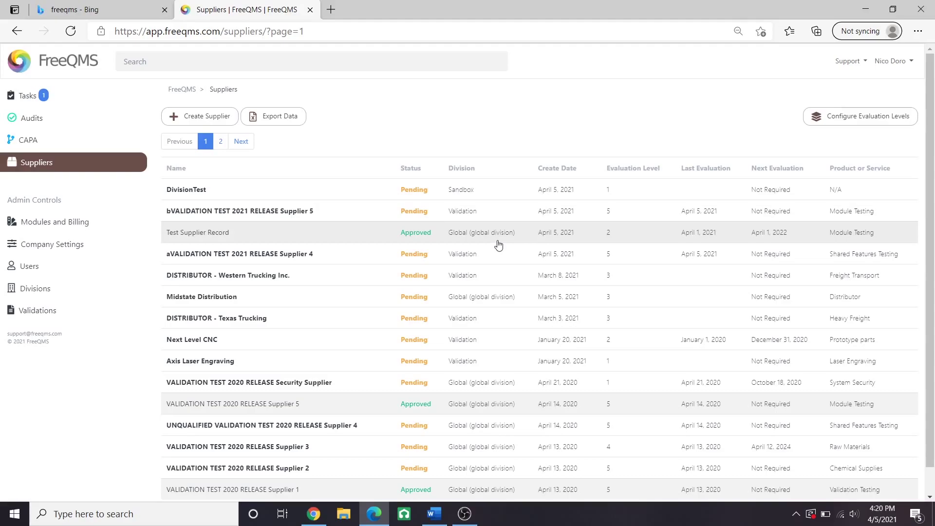
Change Test Supplier Record's division from Global to Sandbox and save, highlighting the new division.
click(498, 241)
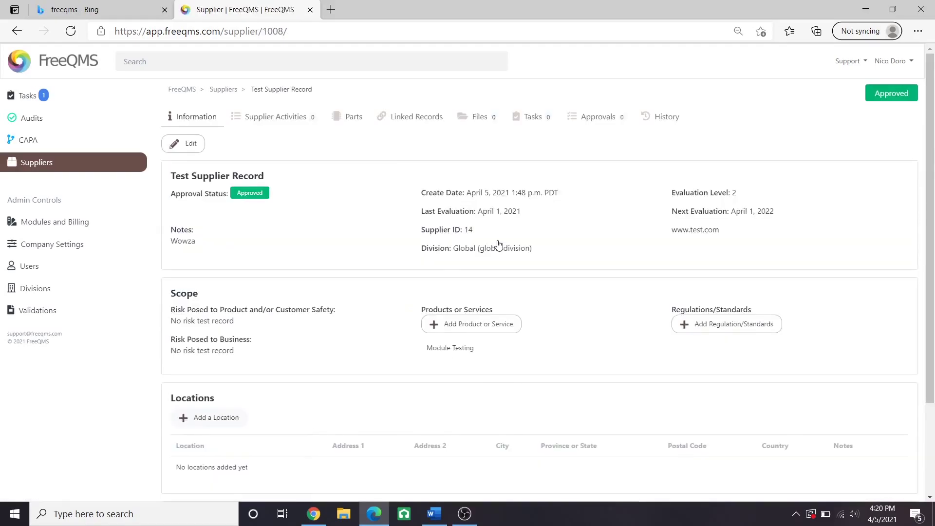
click(182, 143)
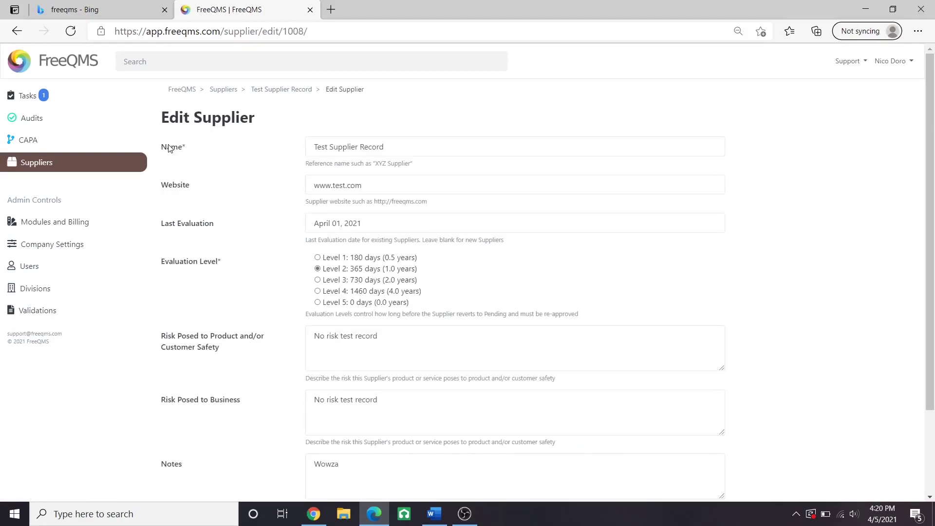
scroll(170, 149, down, 2)
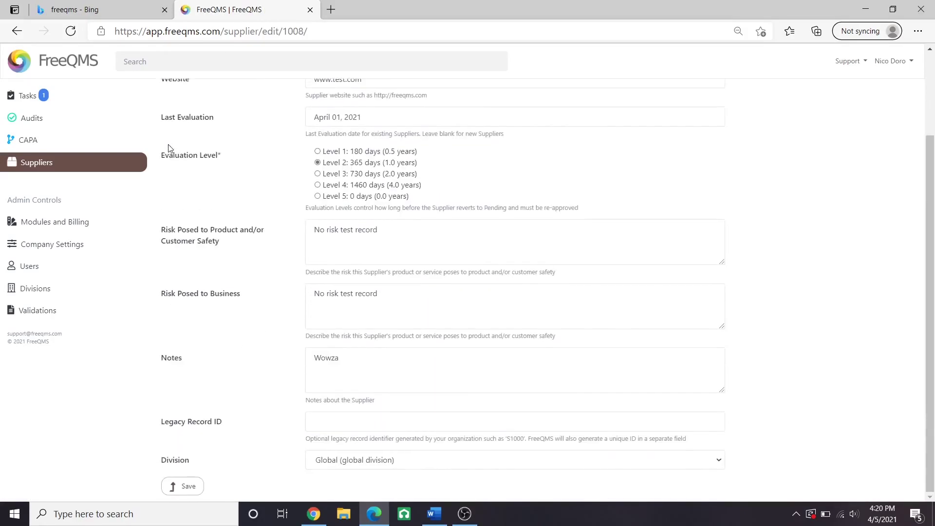
click(336, 460)
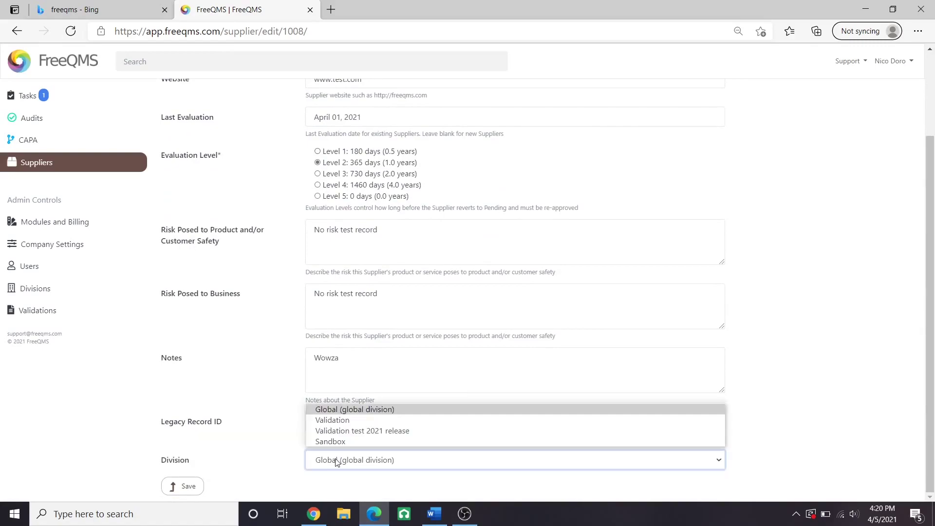
click(328, 441)
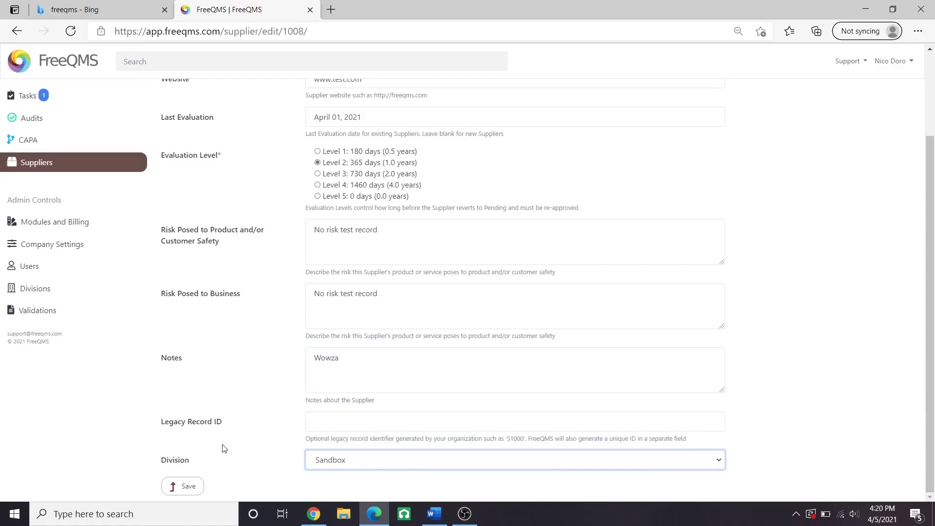
click(182, 487)
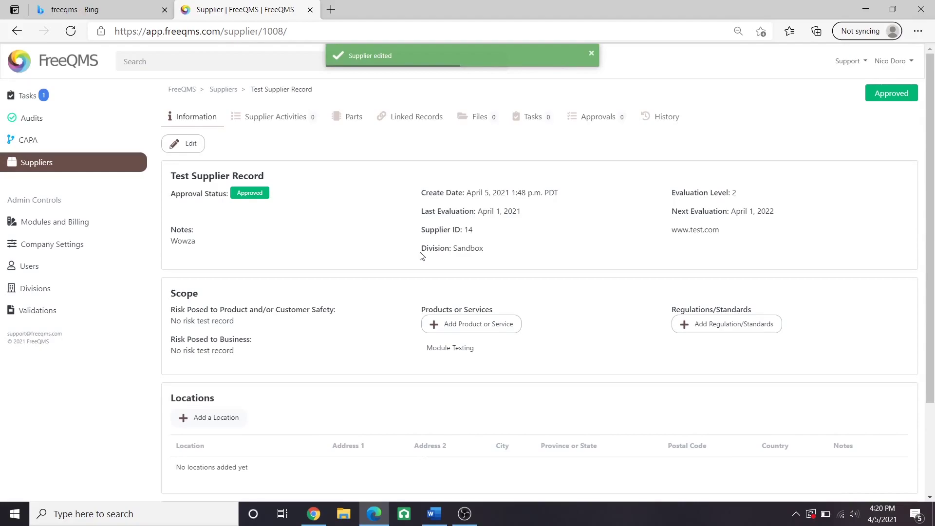
drag(420, 251, 515, 251)
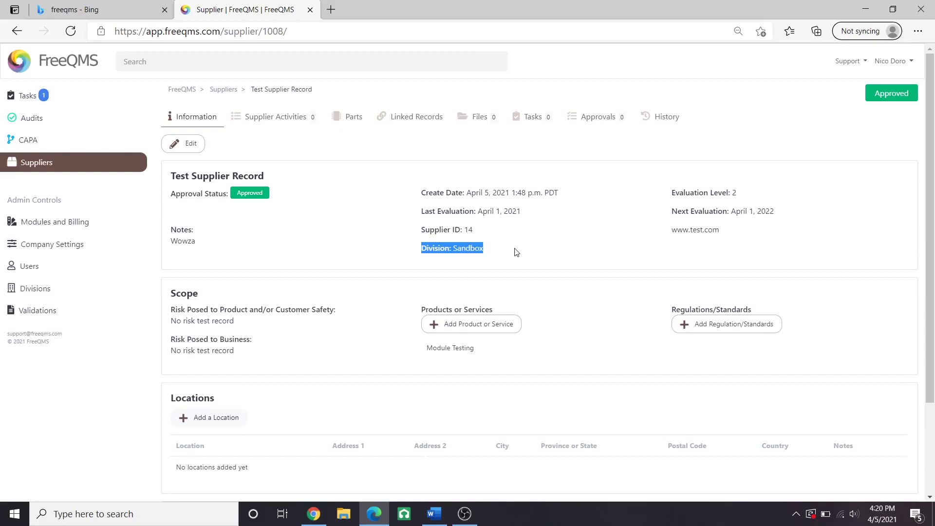
click(516, 251)
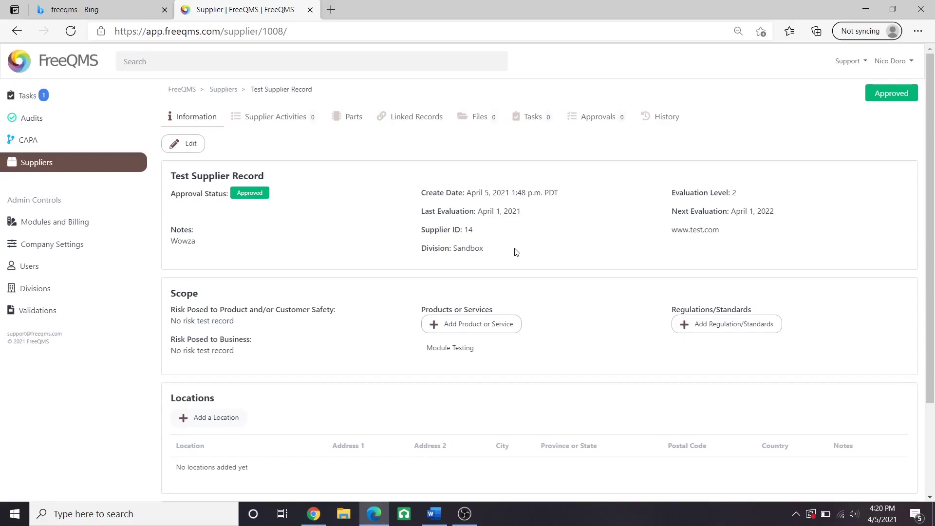